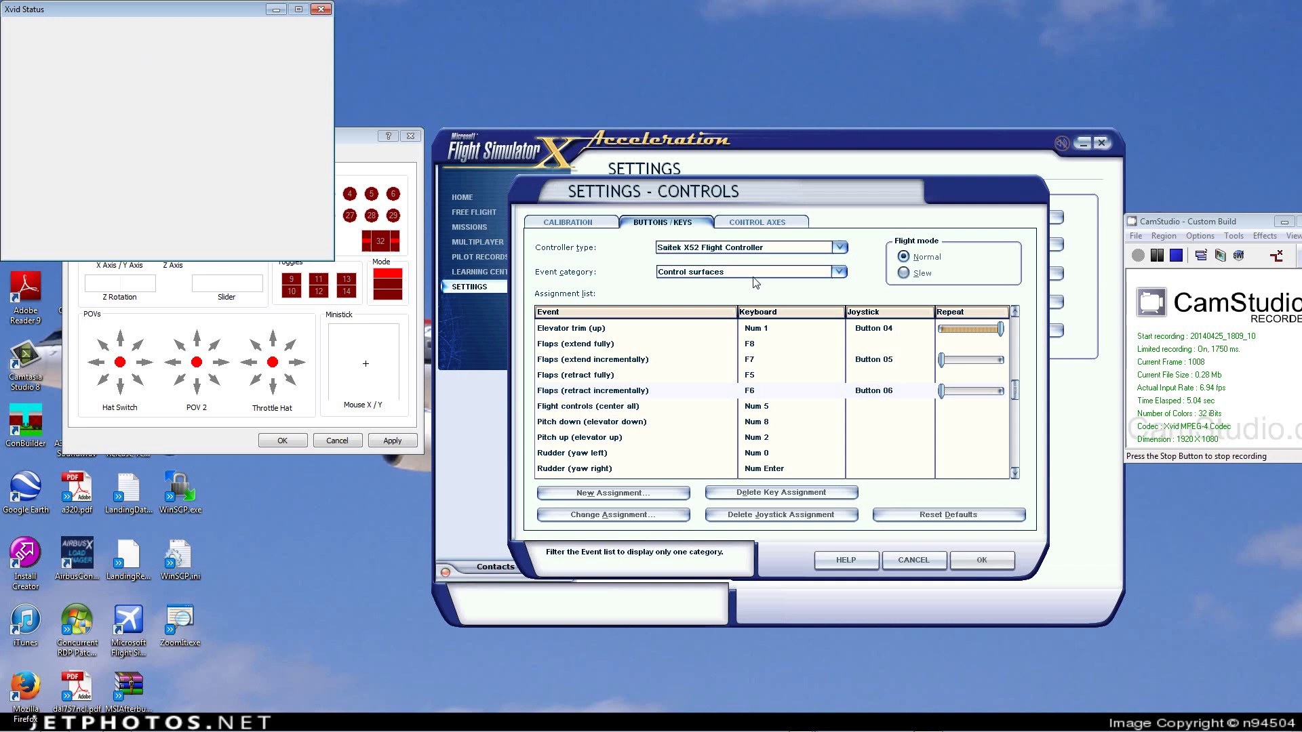
# Bring the Saitek X52 Flight Controller test window in front of the Xvid Status window.
pyautogui.click(358, 141)
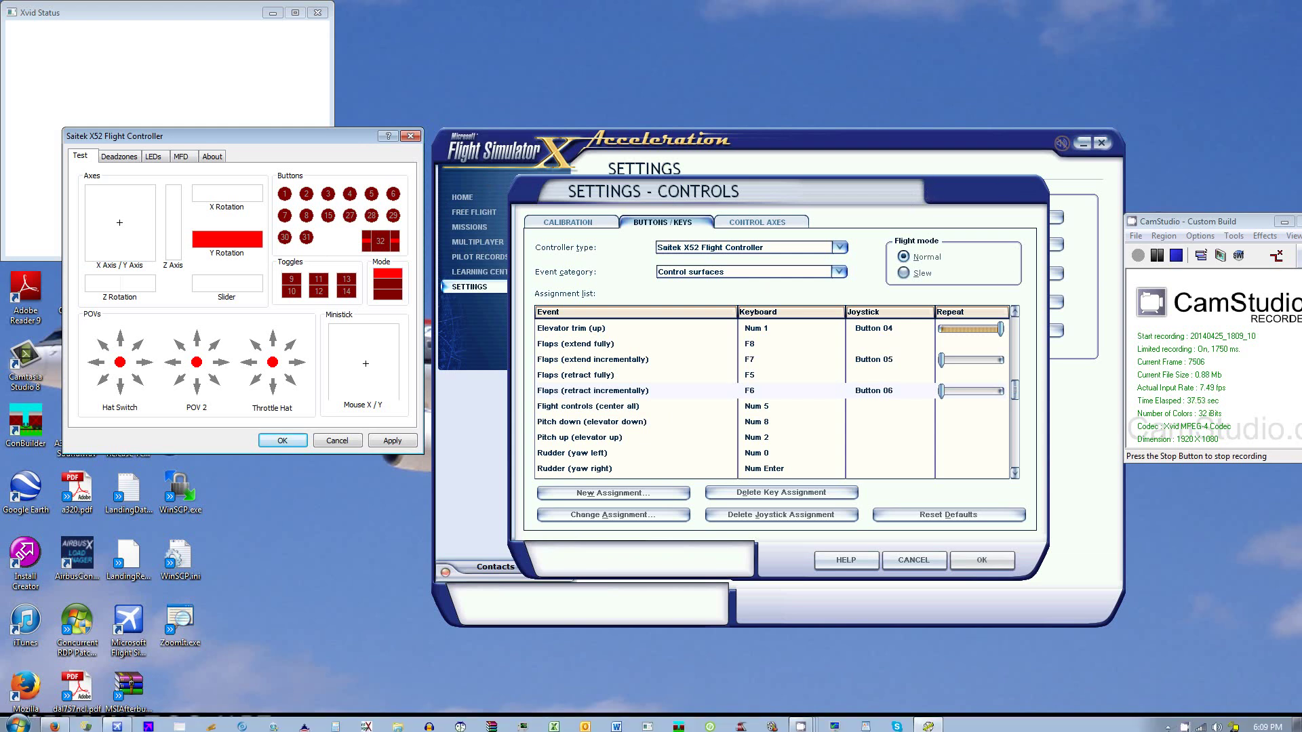
pyautogui.click(1169, 723)
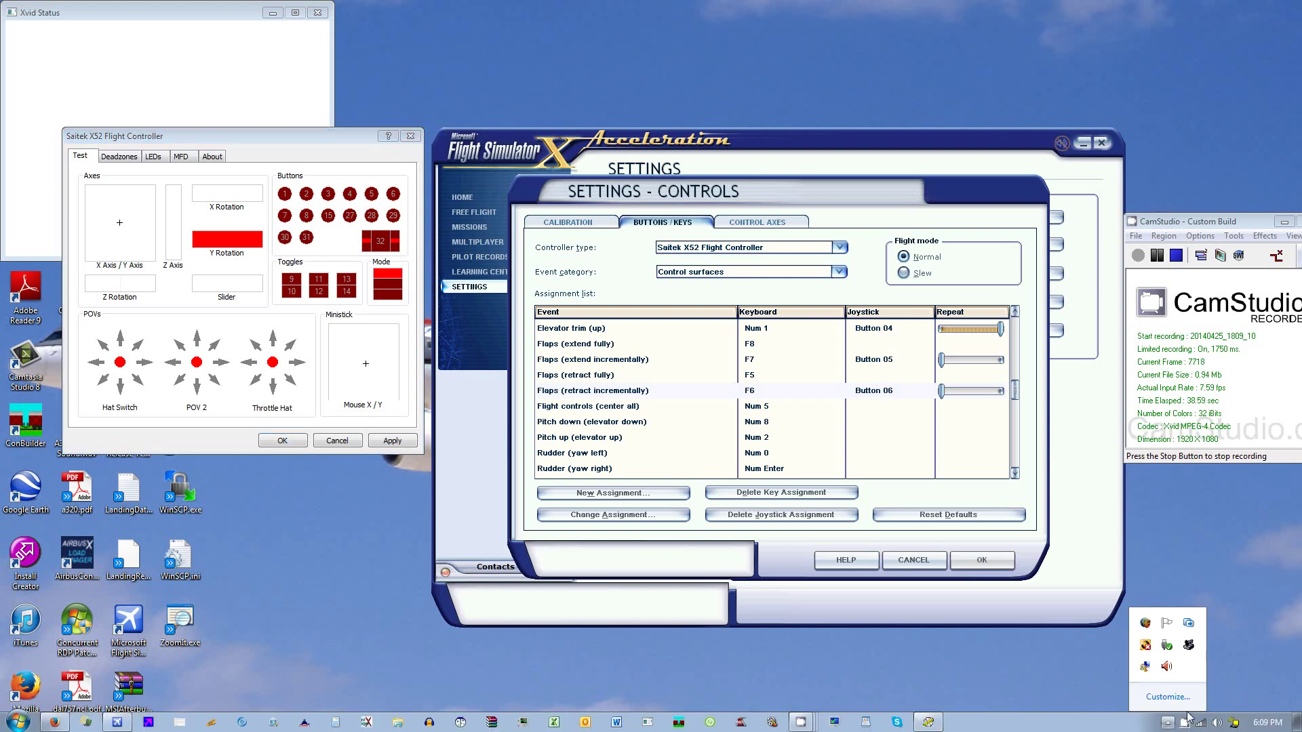
pyautogui.rightClick(1188, 646)
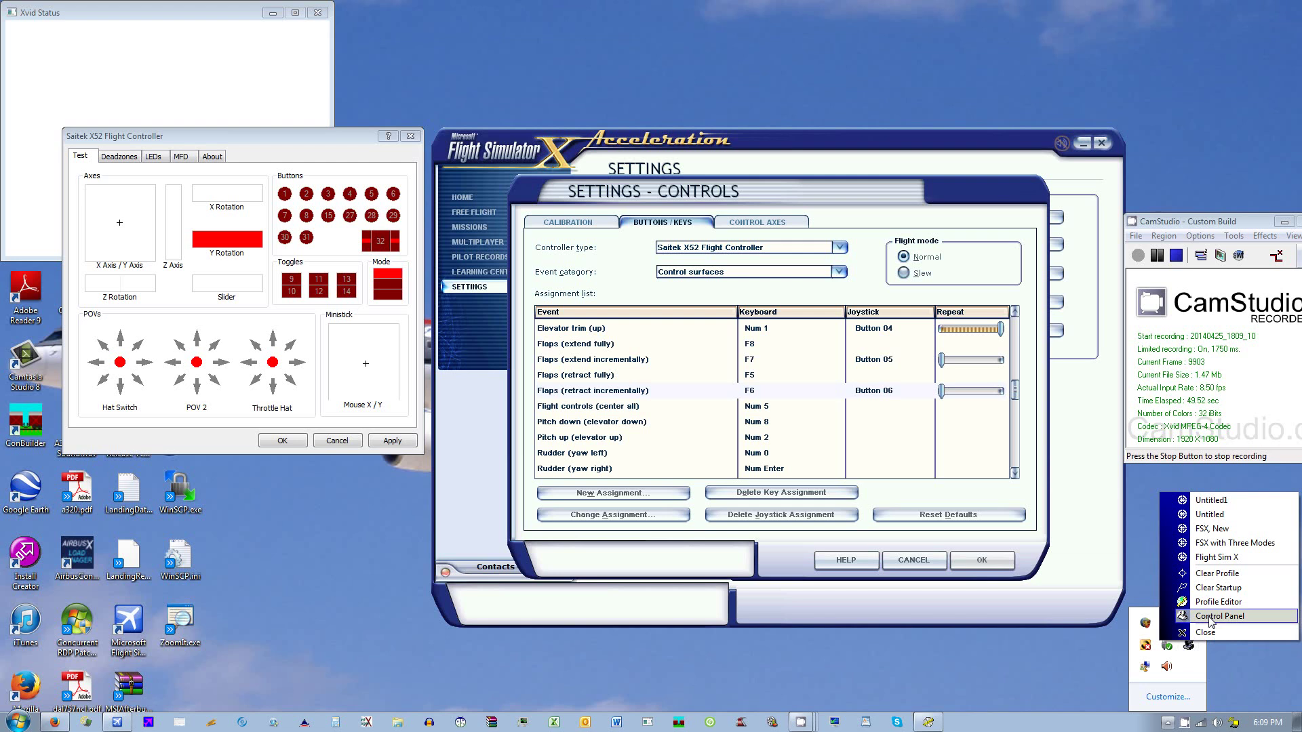
pyautogui.click(18, 721)
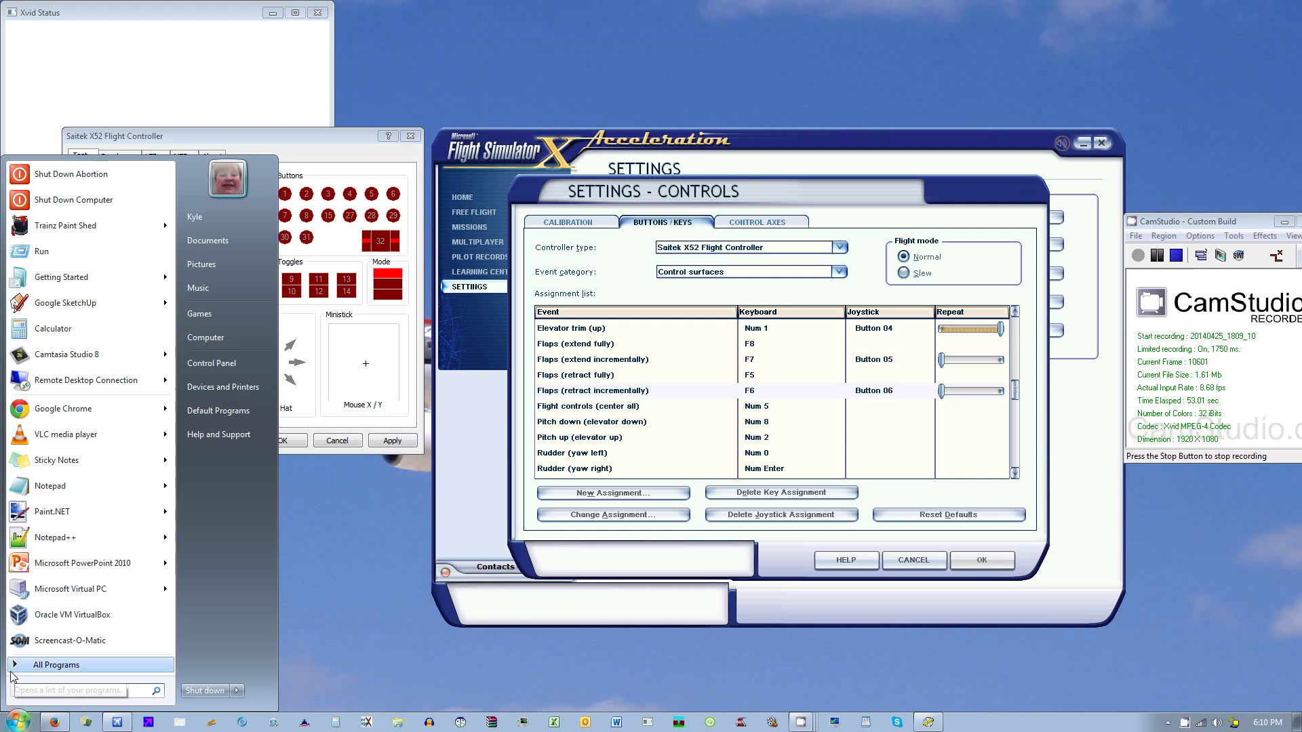
pyautogui.write('profiler')
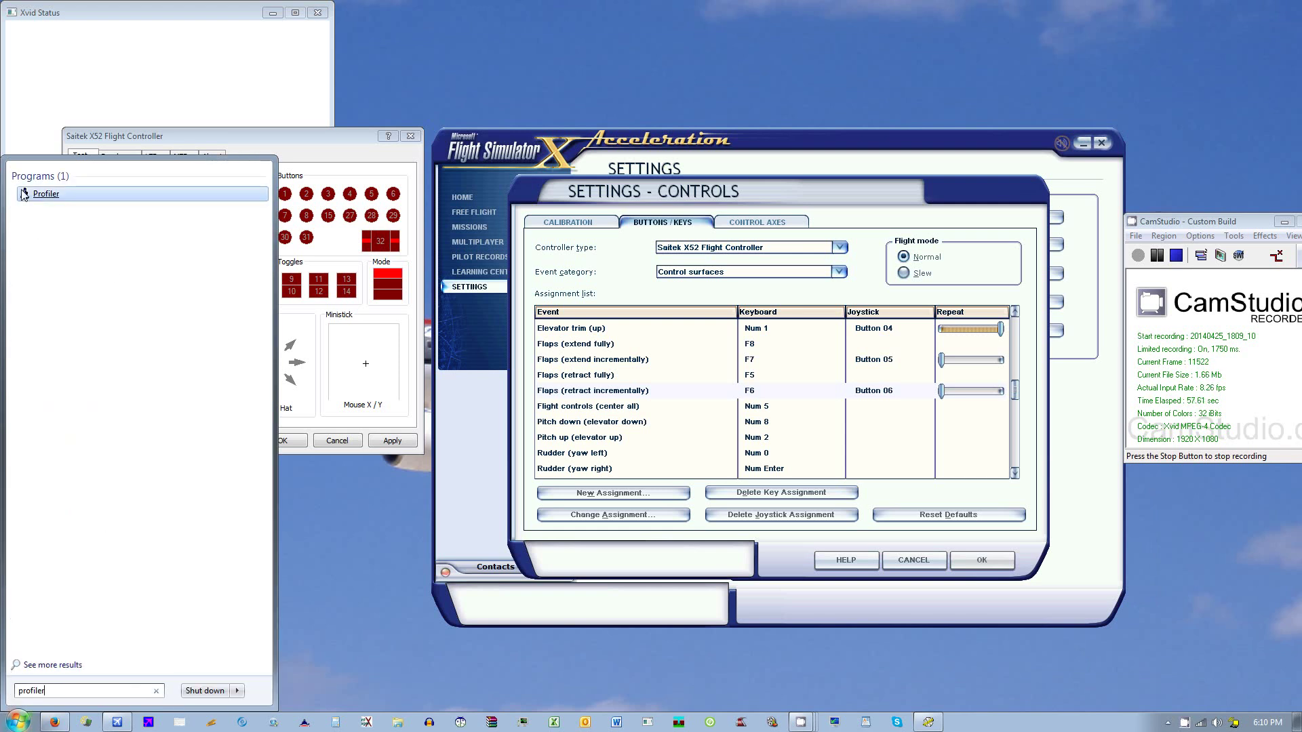
pyautogui.press('Return')
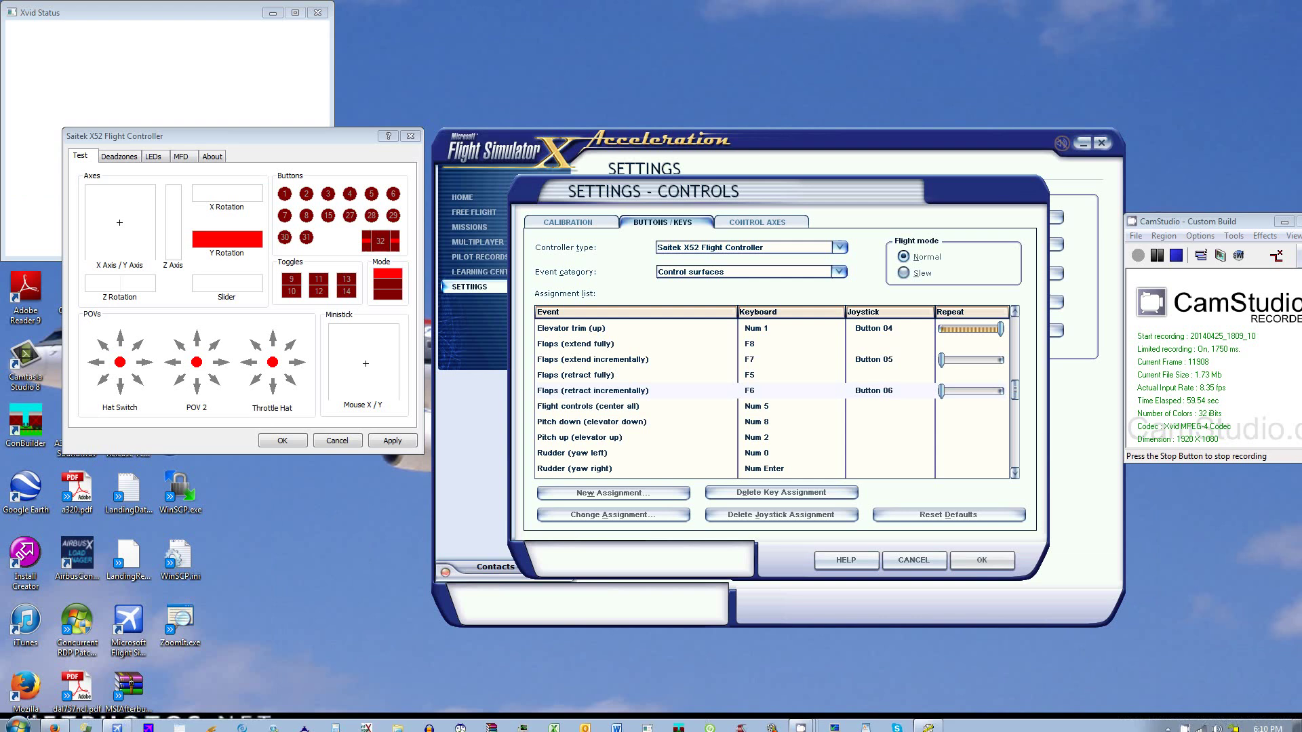
pyautogui.click(1168, 722)
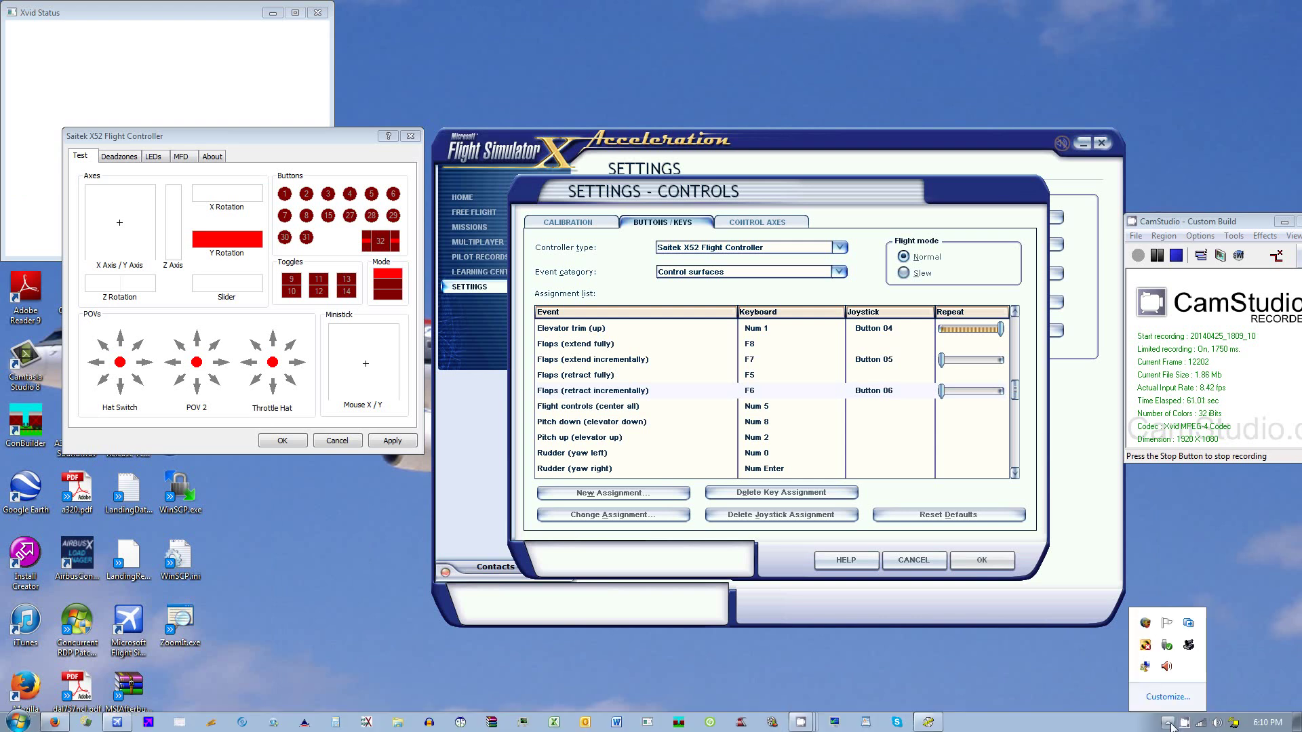
pyautogui.rightClick(1183, 649)
pyautogui.click(956, 653)
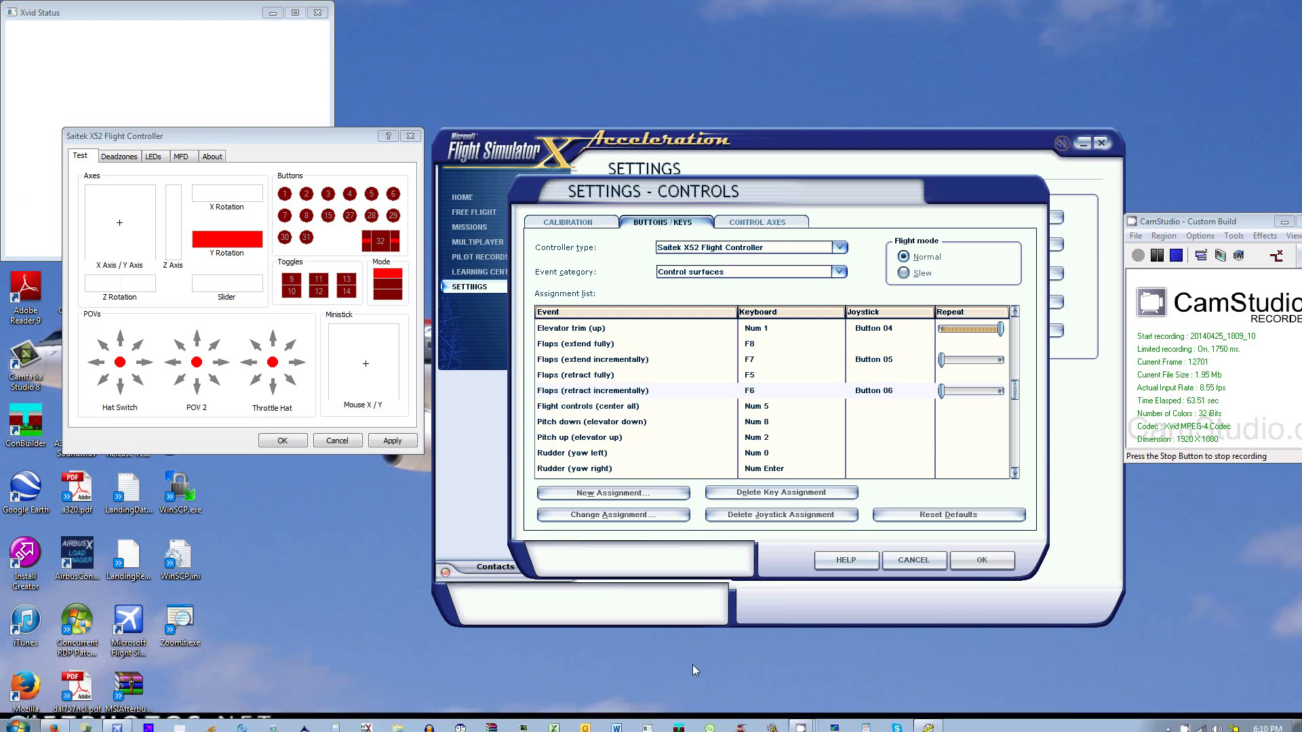
pyautogui.click(243, 137)
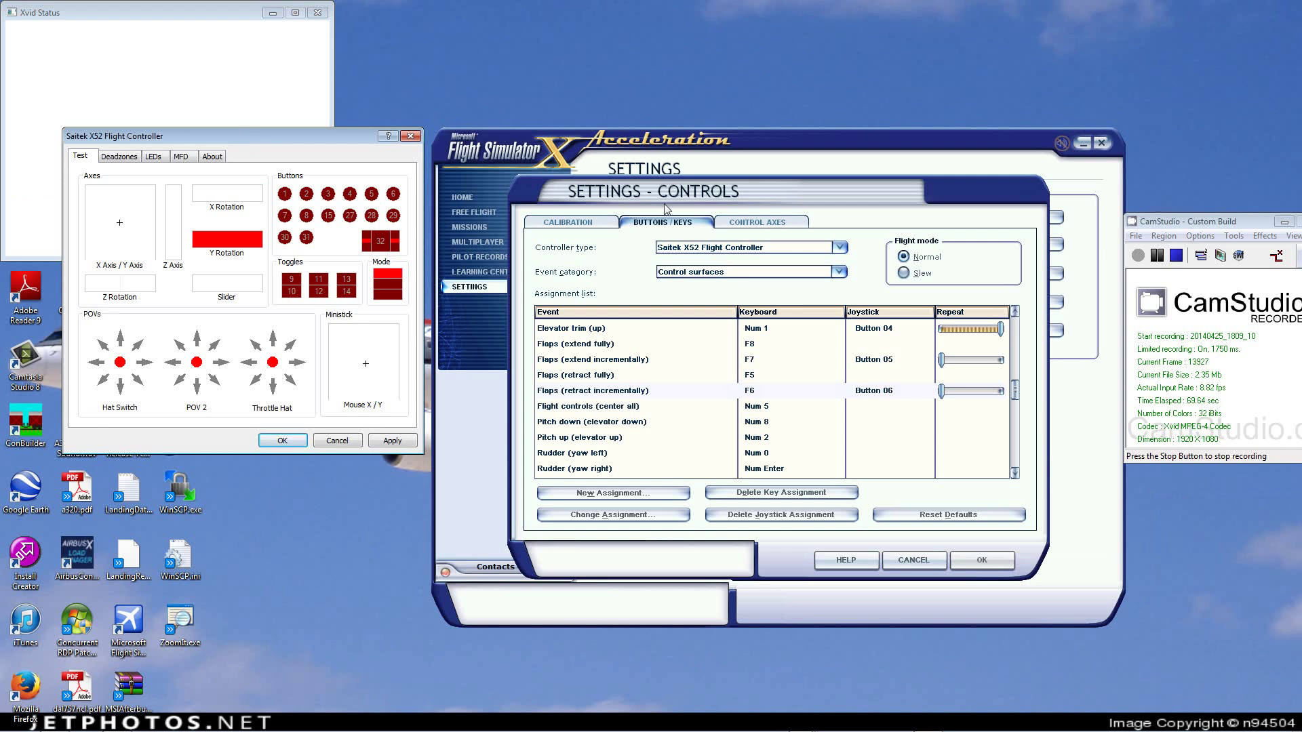
pyautogui.click(590, 251)
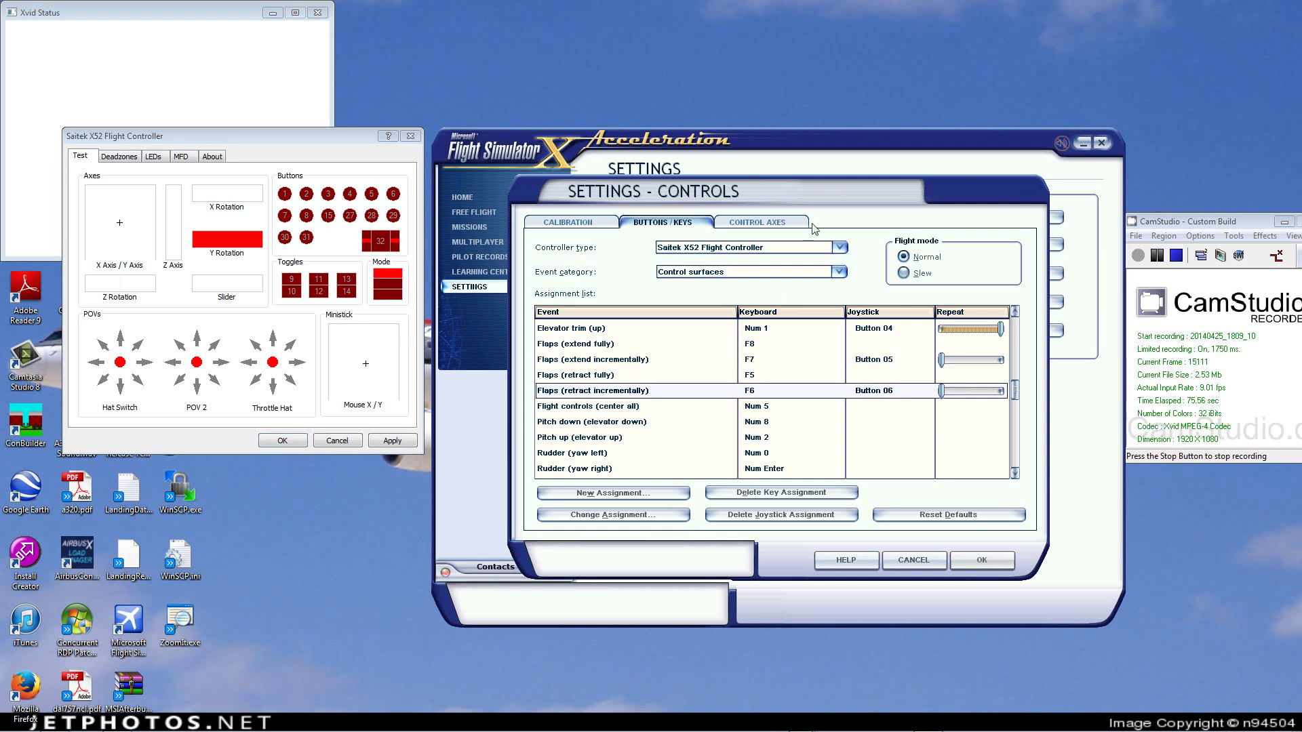
pyautogui.click(914, 559)
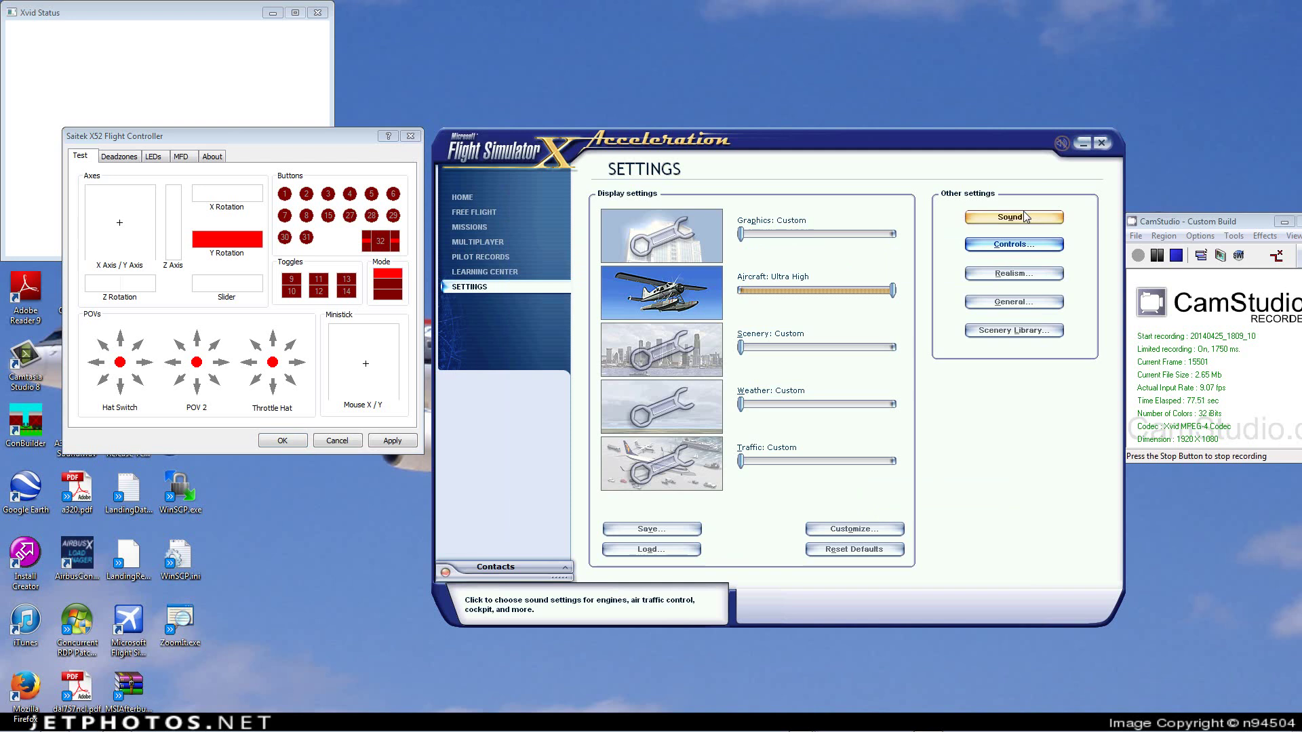
pyautogui.click(1017, 245)
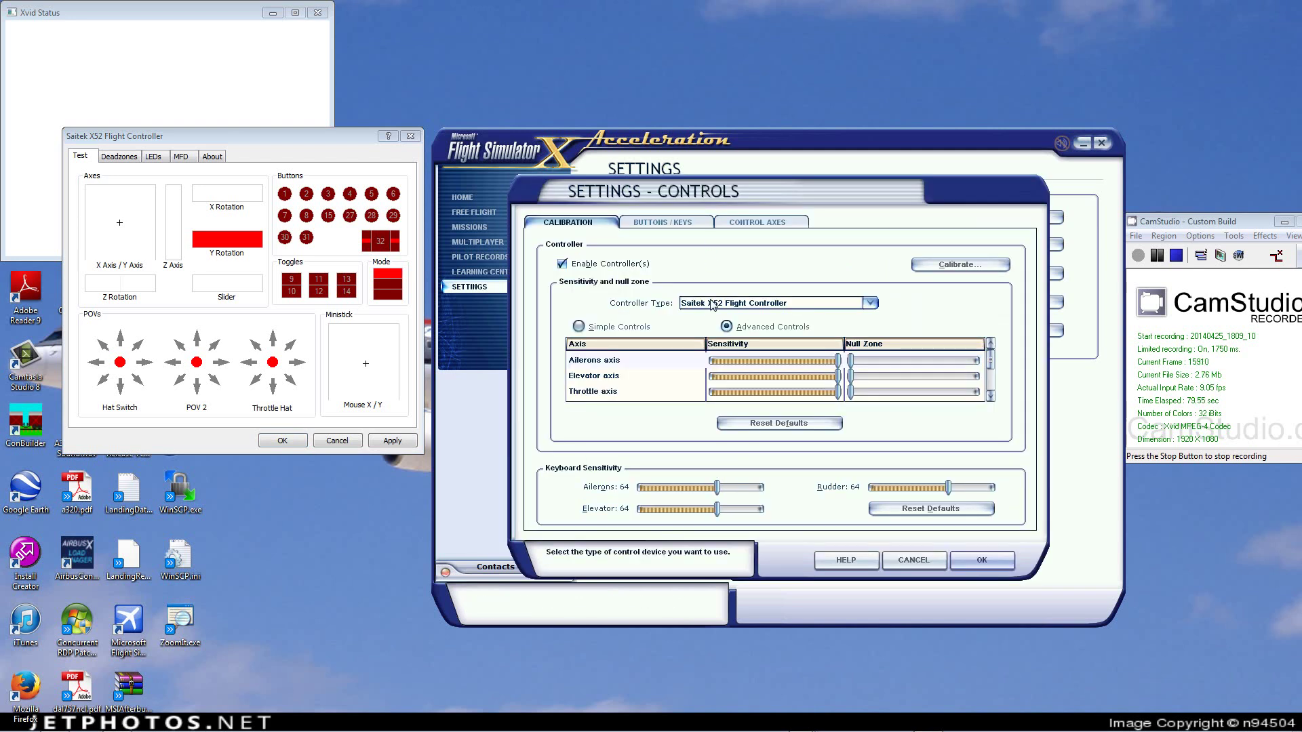
pyautogui.click(667, 222)
pyautogui.click(718, 274)
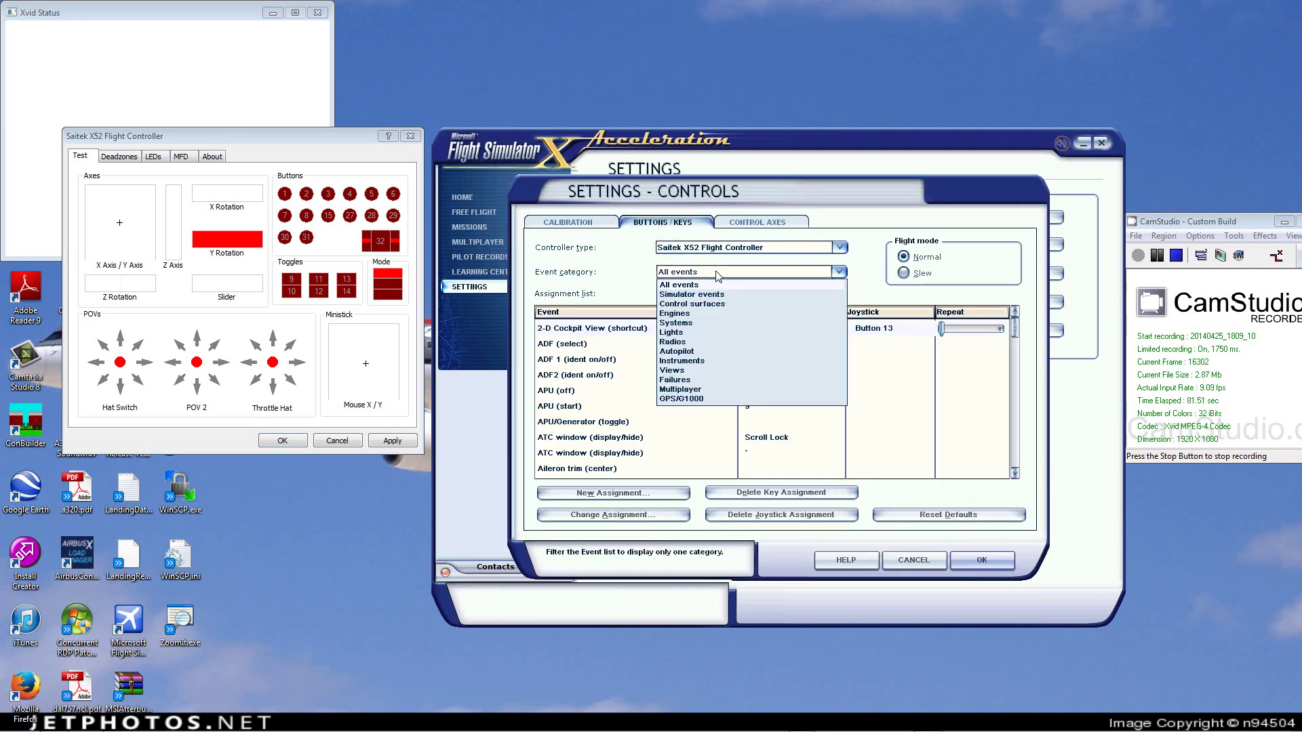
pyautogui.click(711, 304)
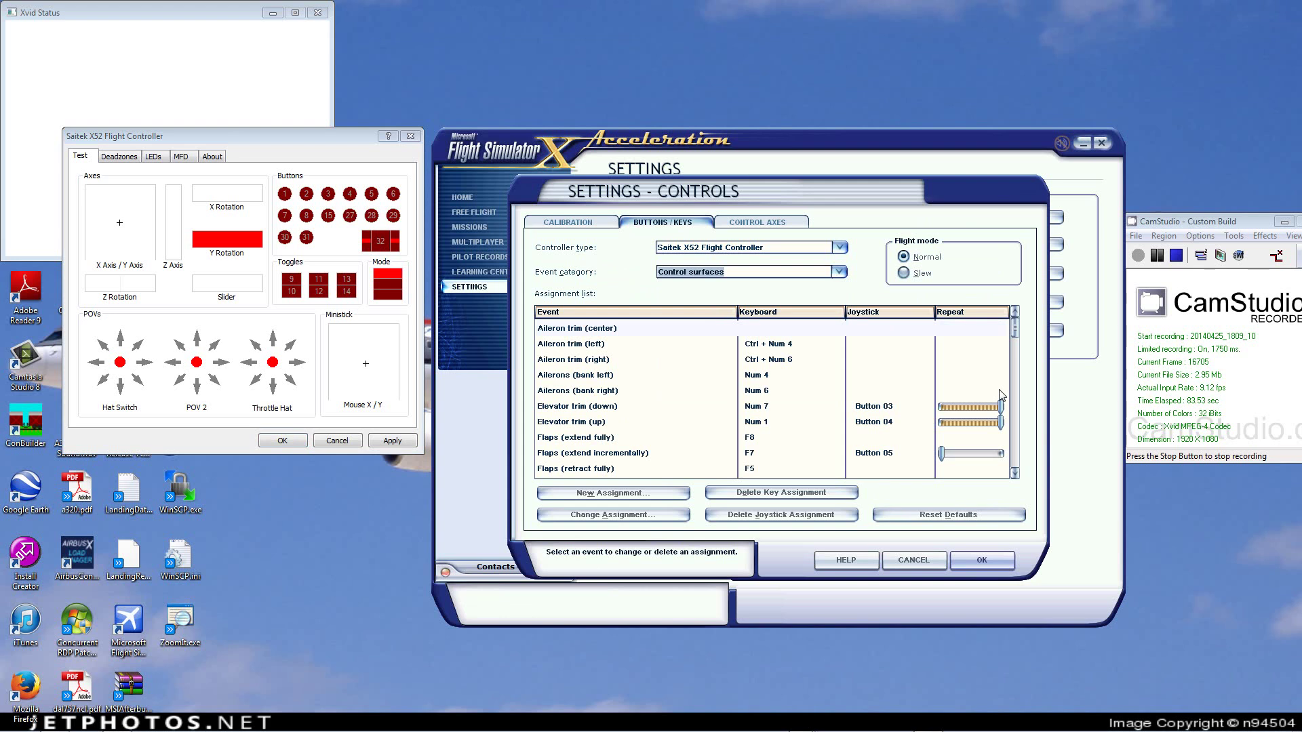
pyautogui.click(1014, 473)
pyautogui.click(598, 469)
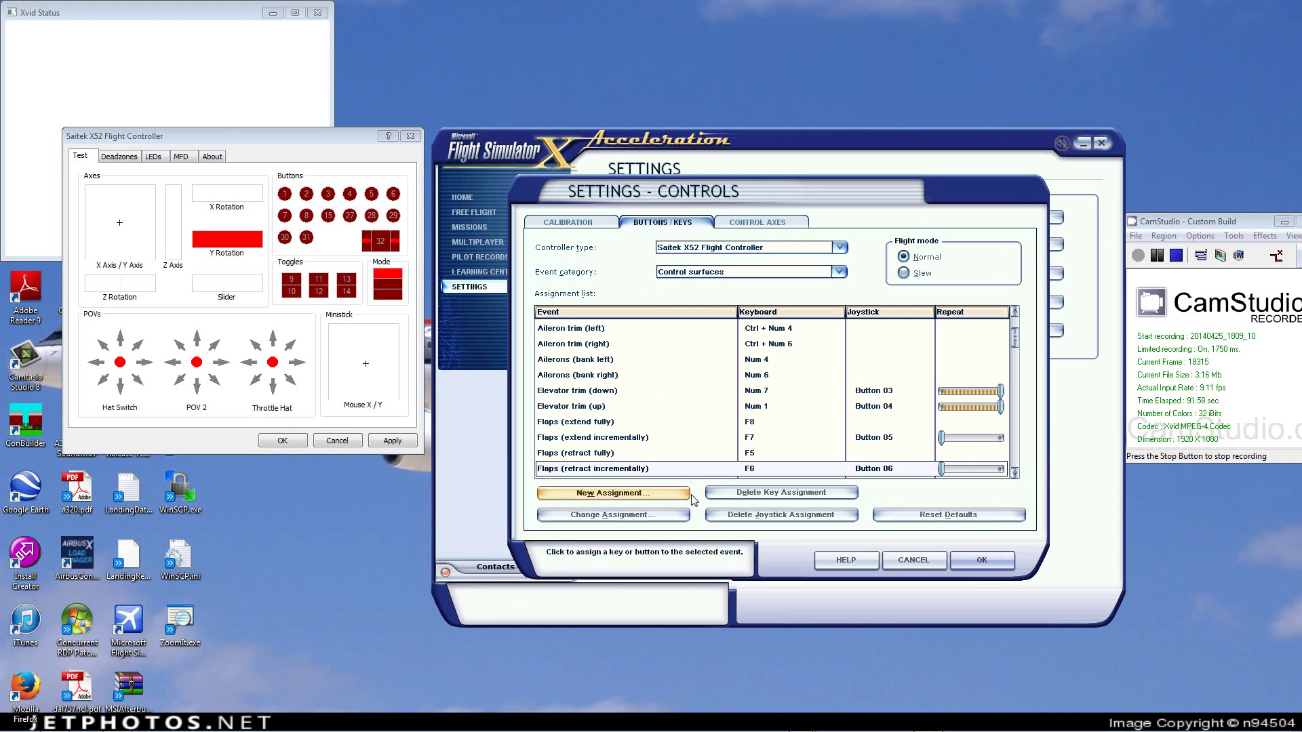
pyautogui.click(622, 517)
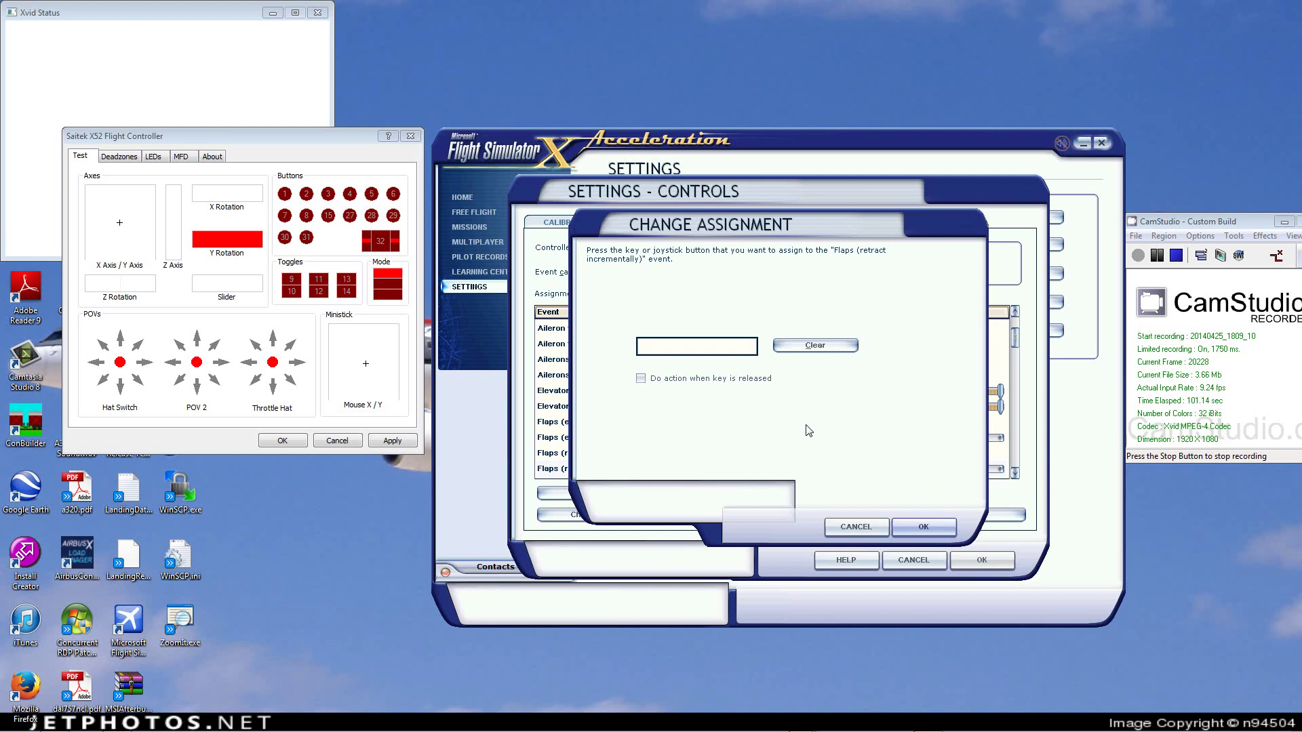
pyautogui.click(817, 347)
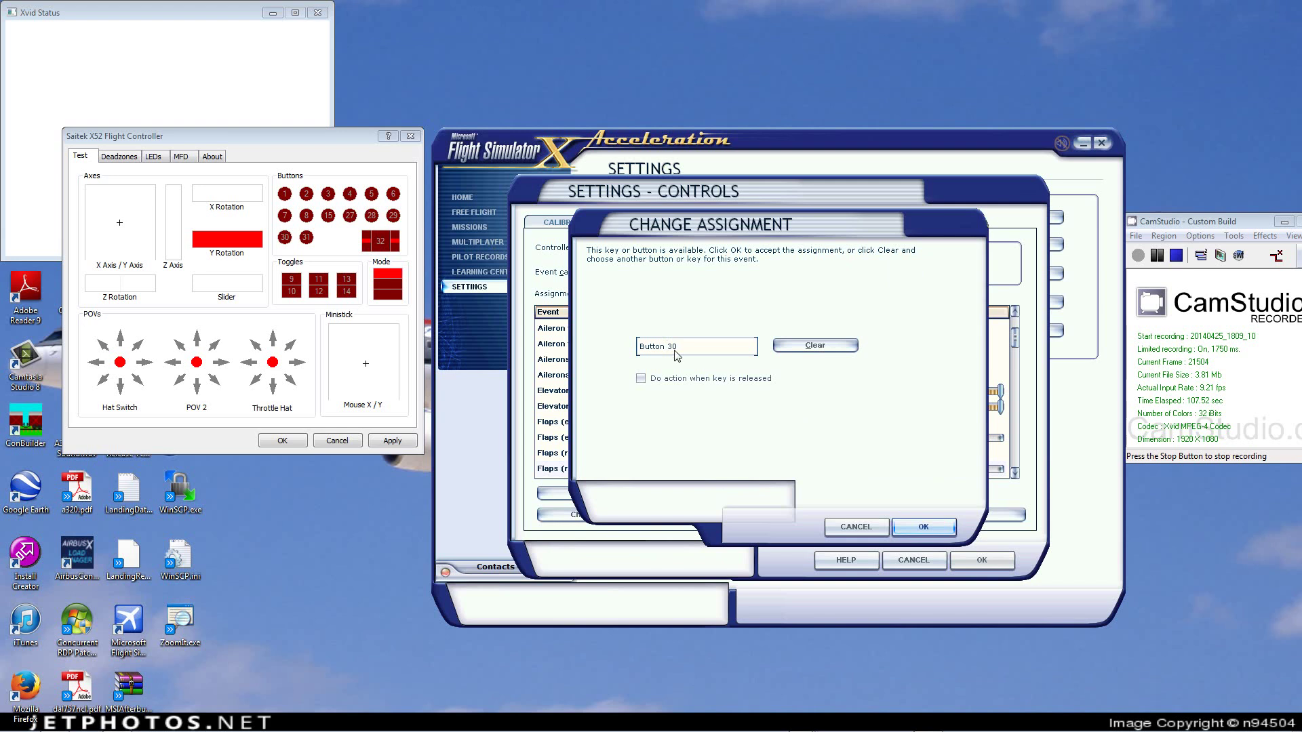
pyautogui.click(819, 346)
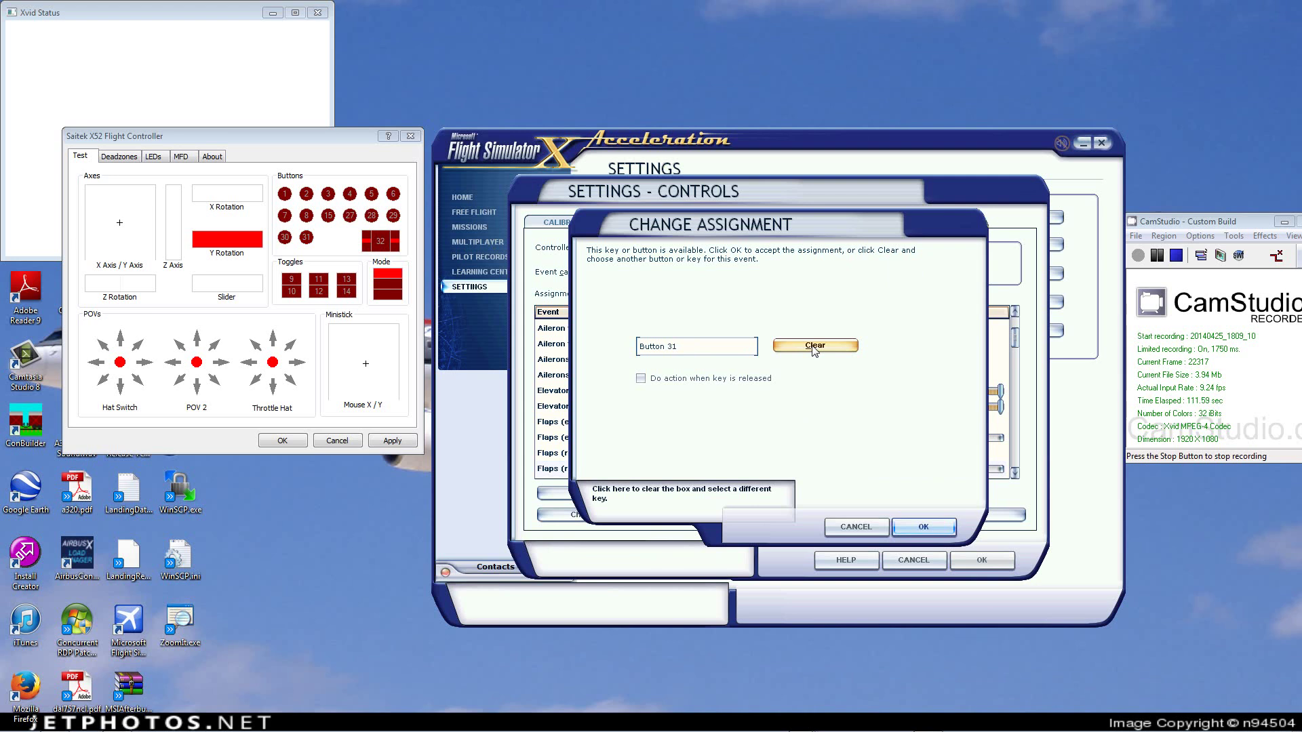
pyautogui.click(814, 347)
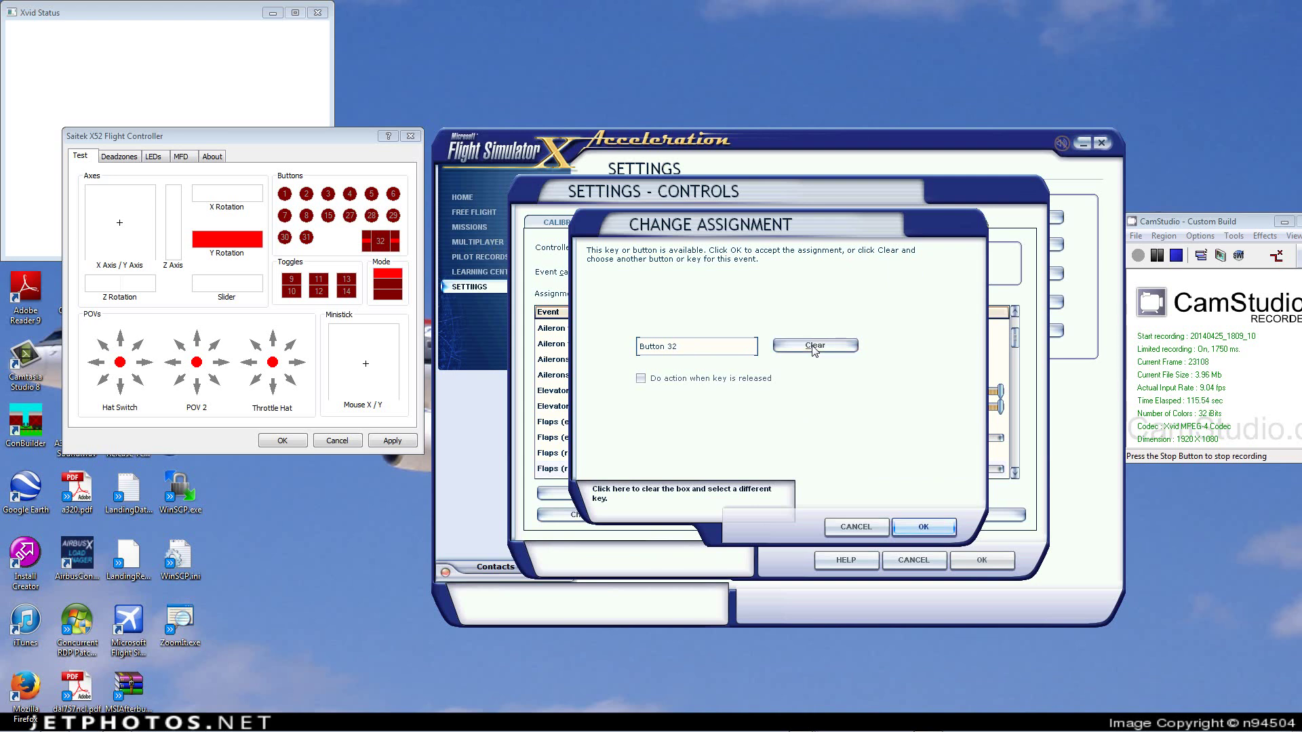
pyautogui.click(815, 347)
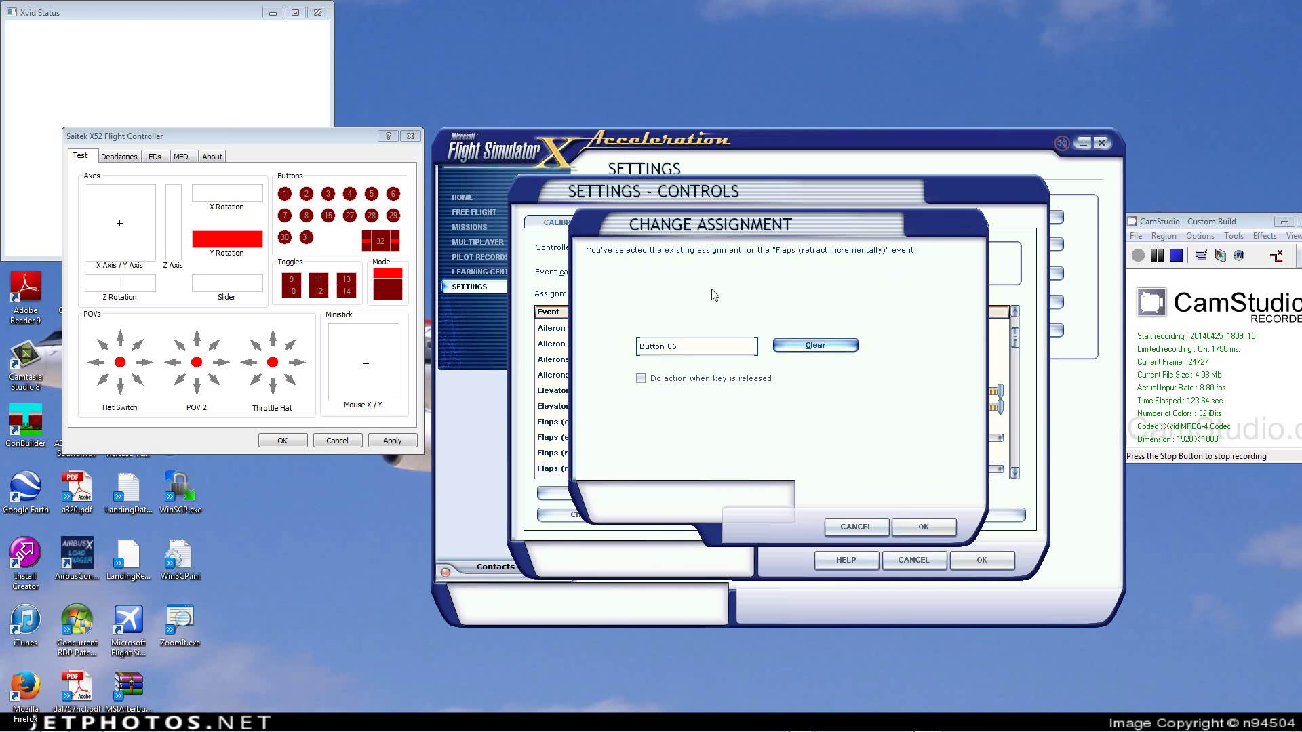
pyautogui.click(864, 526)
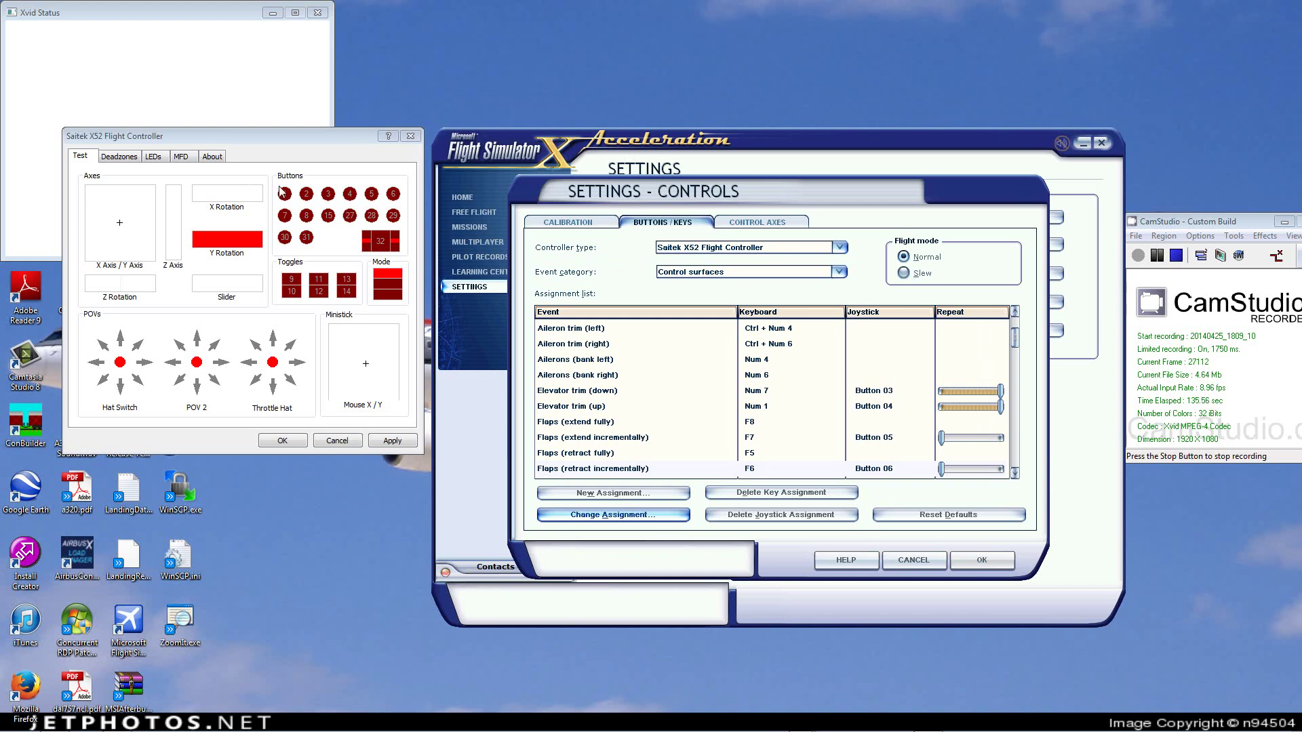
pyautogui.click(250, 134)
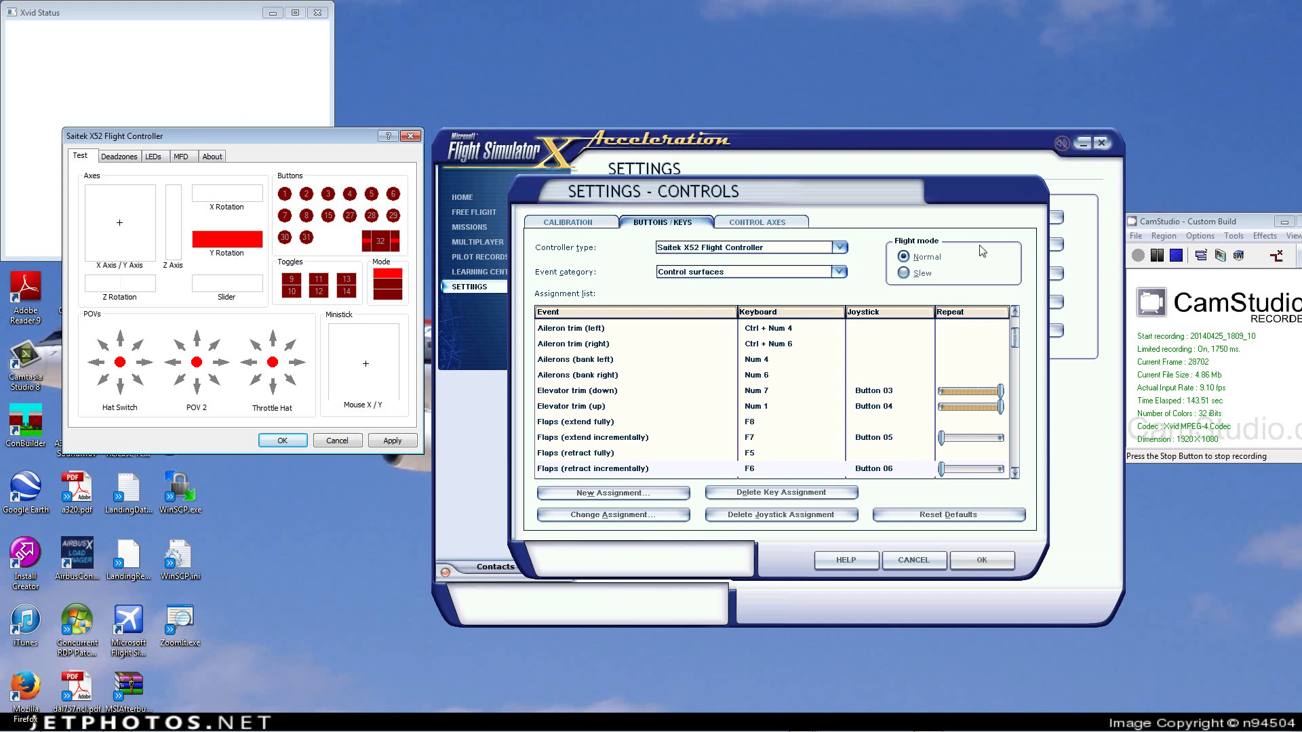
pyautogui.click(17, 720)
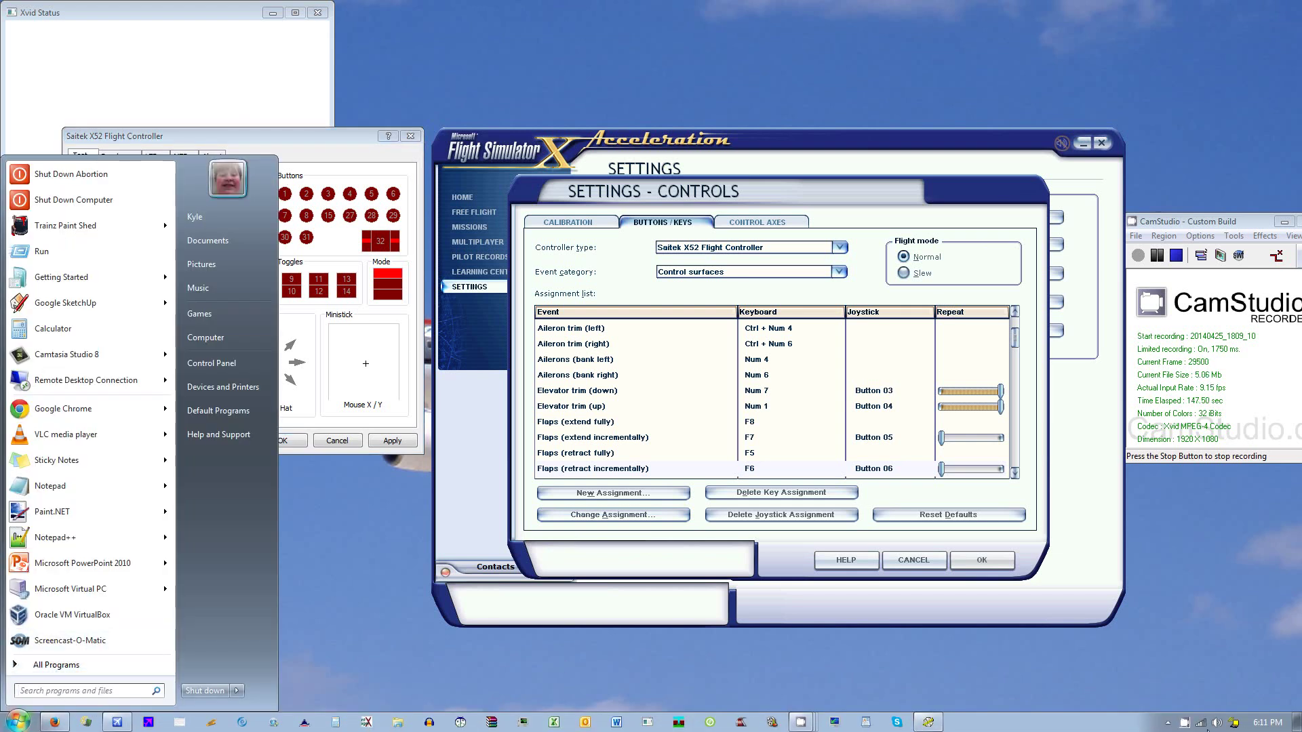
pyautogui.click(1166, 722)
pyautogui.rightClick(1190, 652)
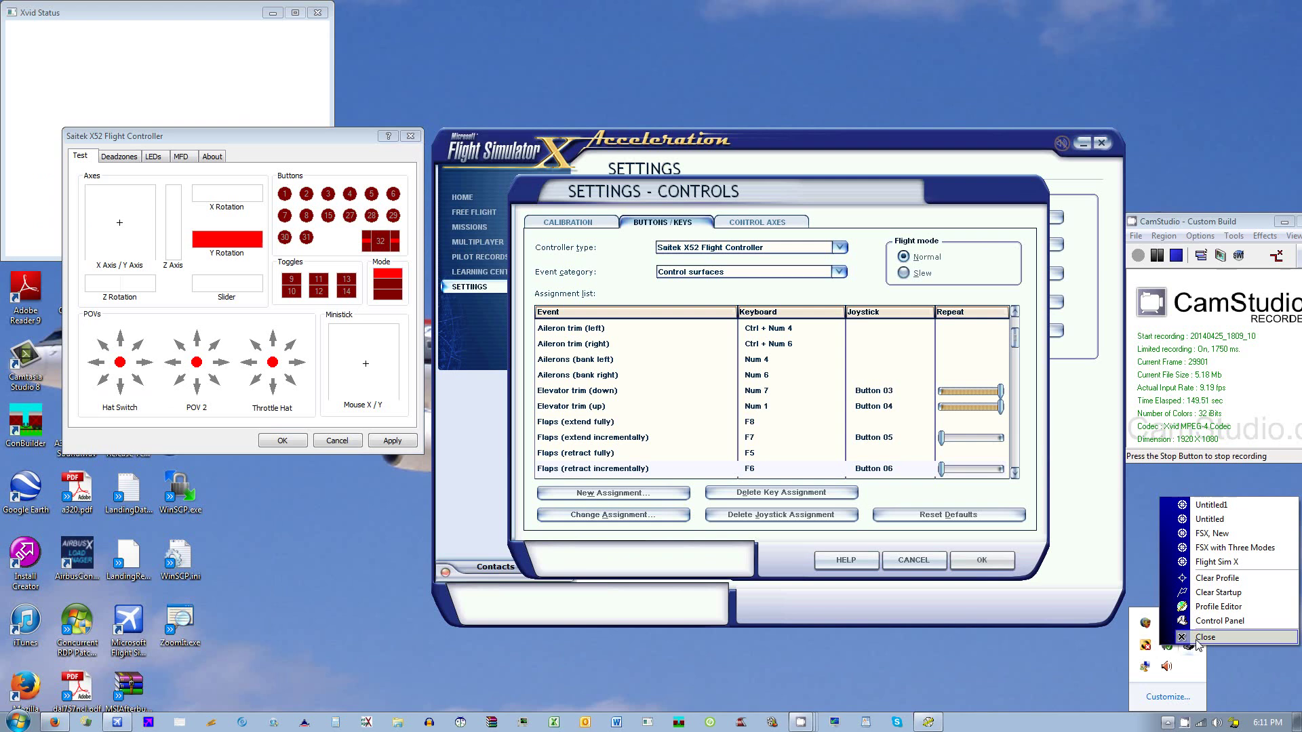
pyautogui.click(221, 157)
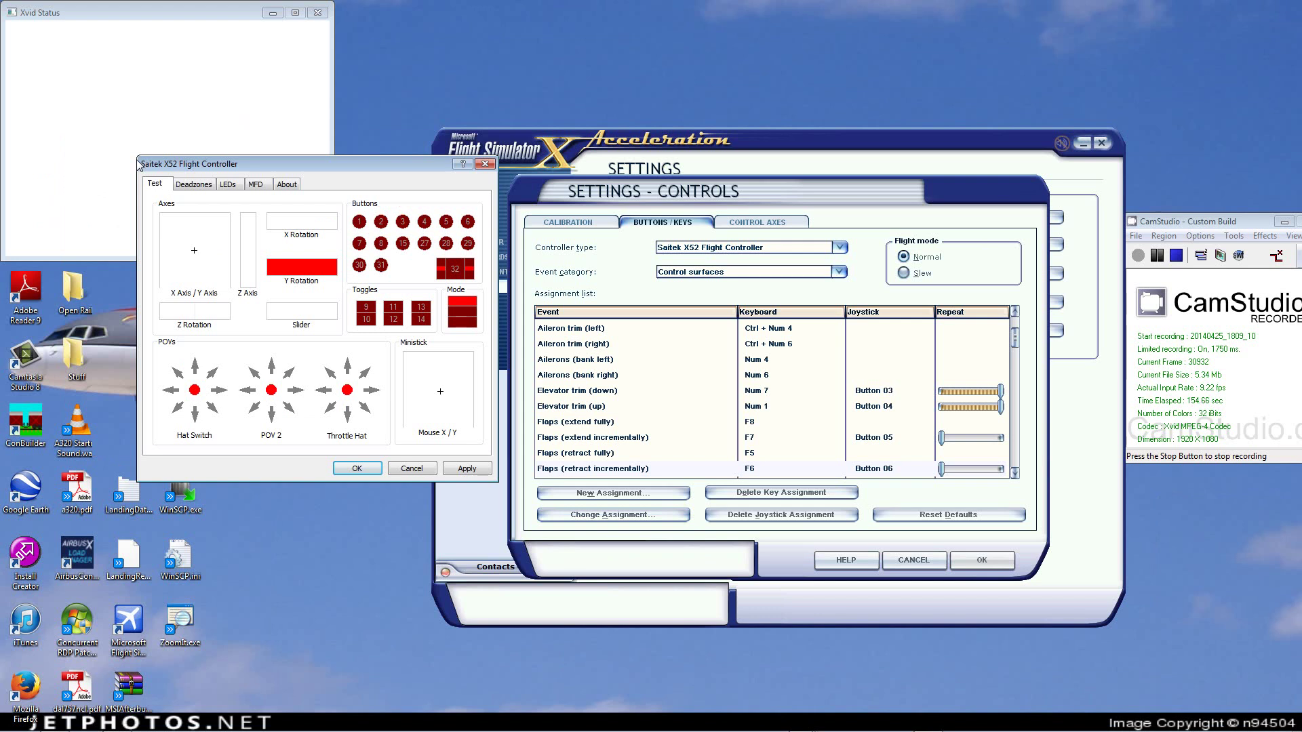
pyautogui.moveTo(64, 136); pyautogui.dragTo(61, 178)
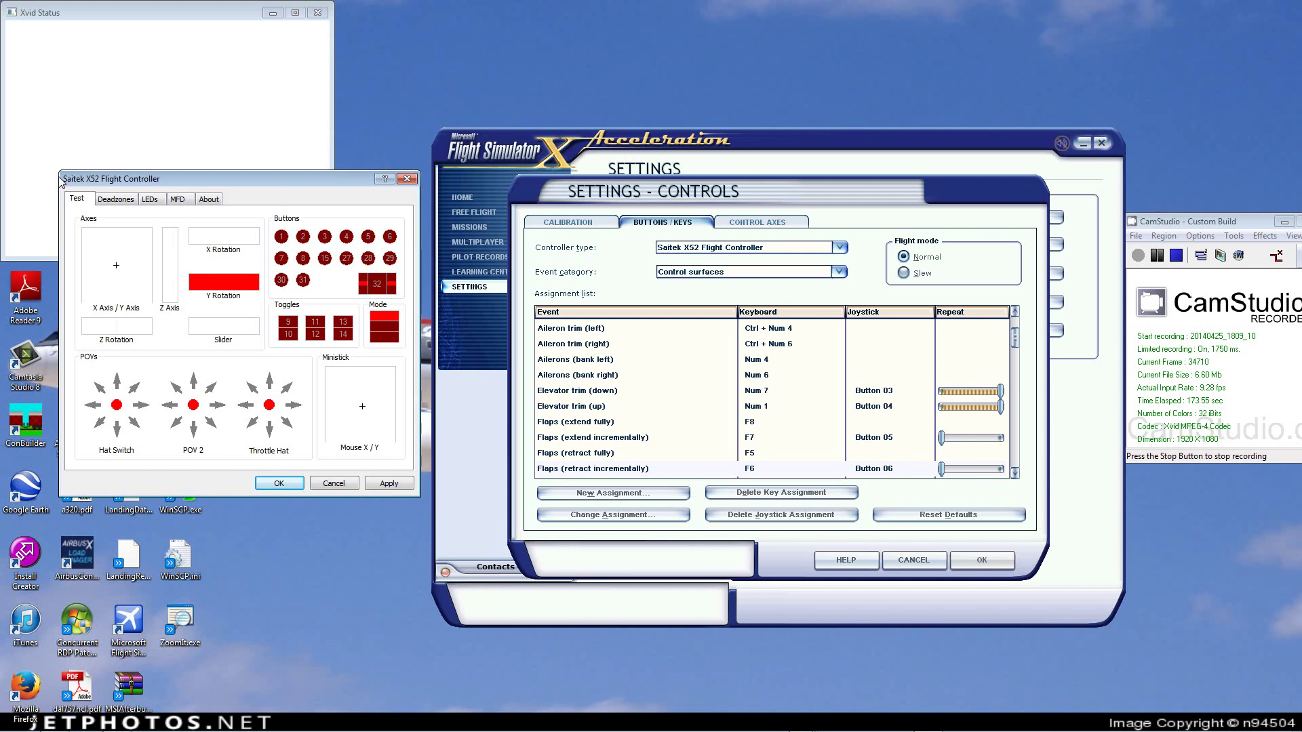
# Move the Saitek X52 Flight Controller window to the lower-left corner of the desktop.
pyautogui.moveTo(61, 182); pyautogui.dragTo(39, 313)
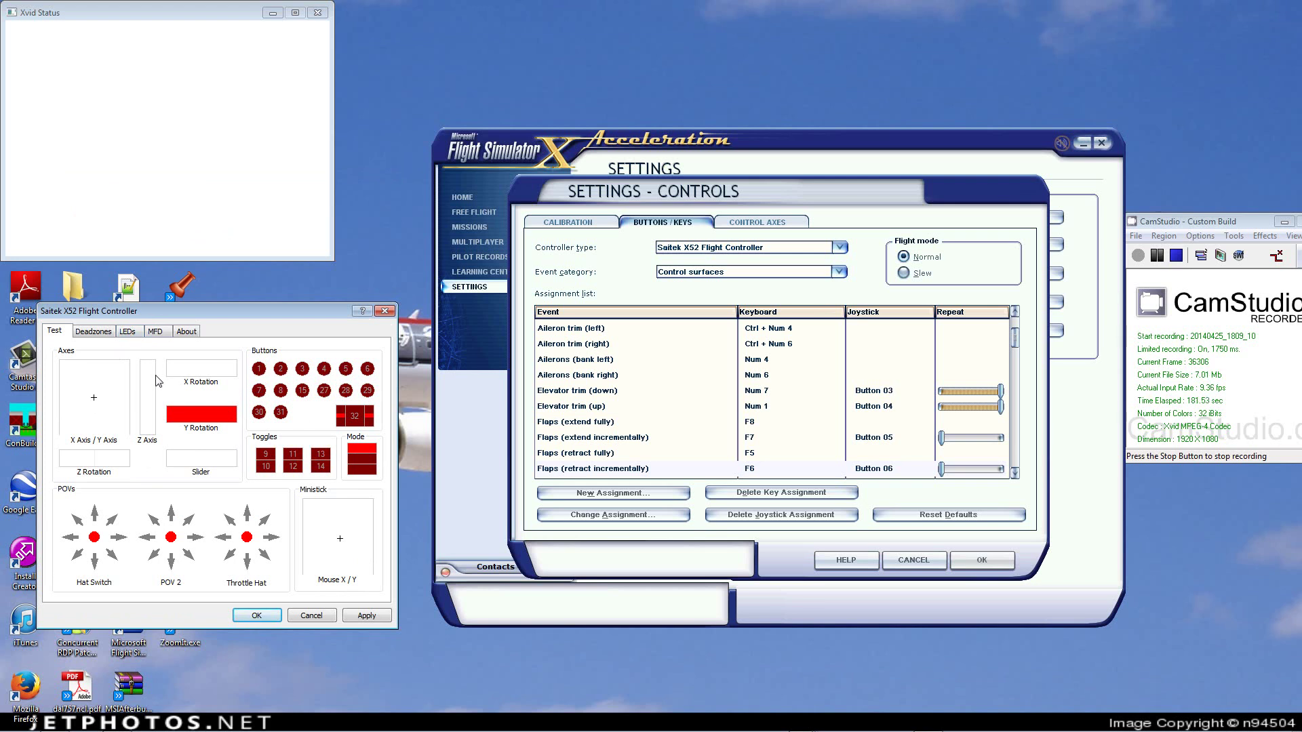
pyautogui.click(126, 332)
pyautogui.click(166, 332)
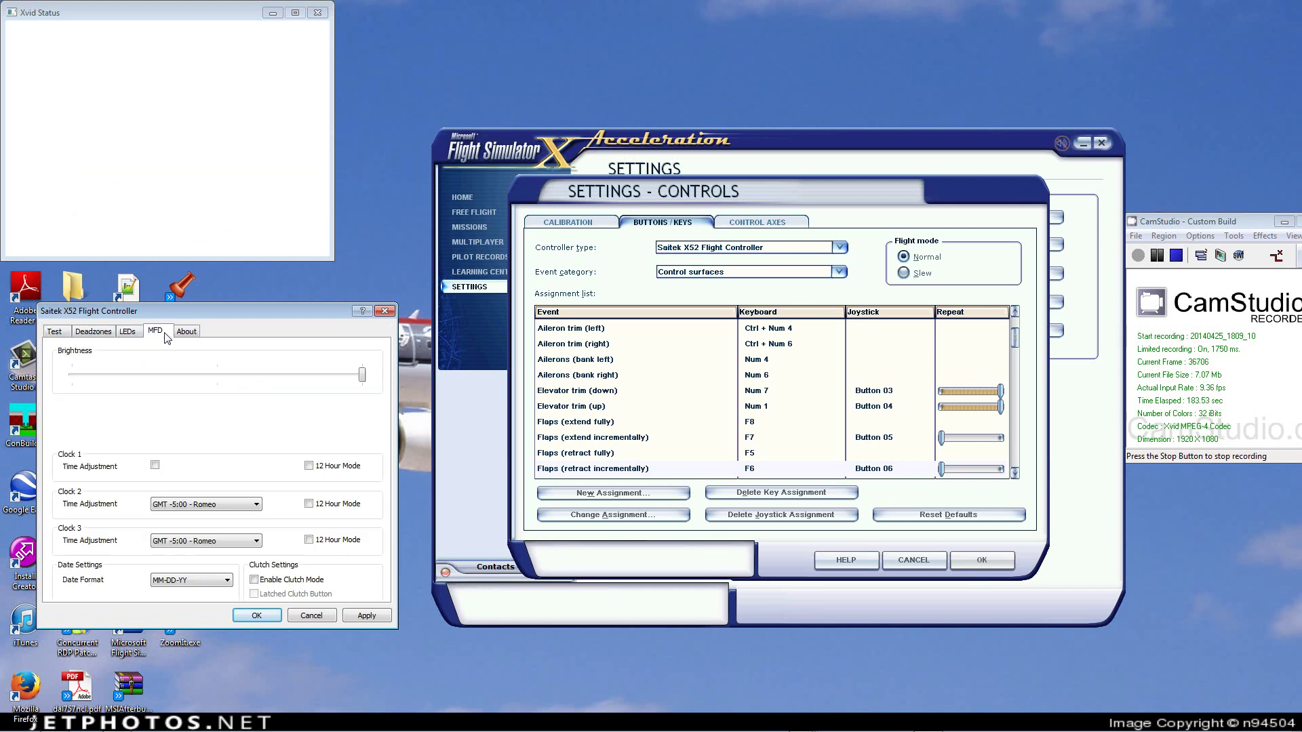
pyautogui.click(253, 580)
pyautogui.click(254, 580)
pyautogui.click(364, 616)
pyautogui.click(68, 332)
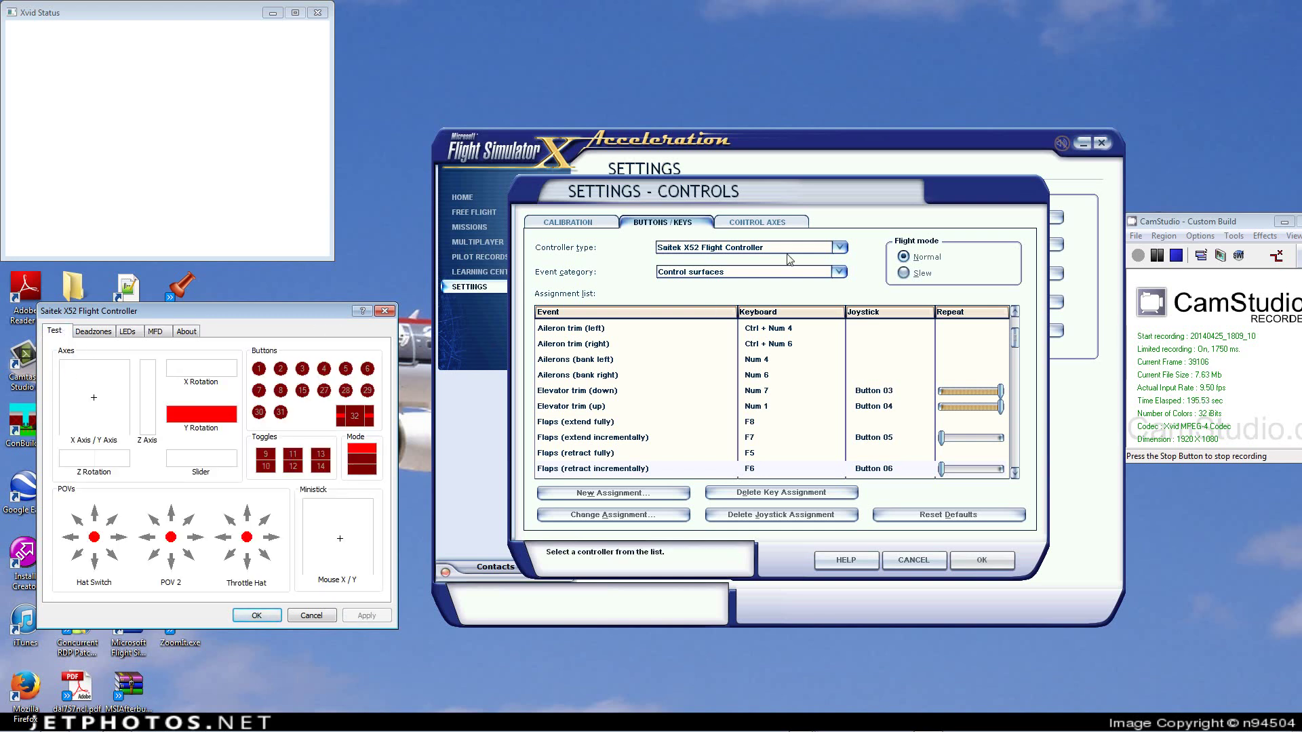
pyautogui.moveTo(1015, 342); pyautogui.dragTo(1011, 485)
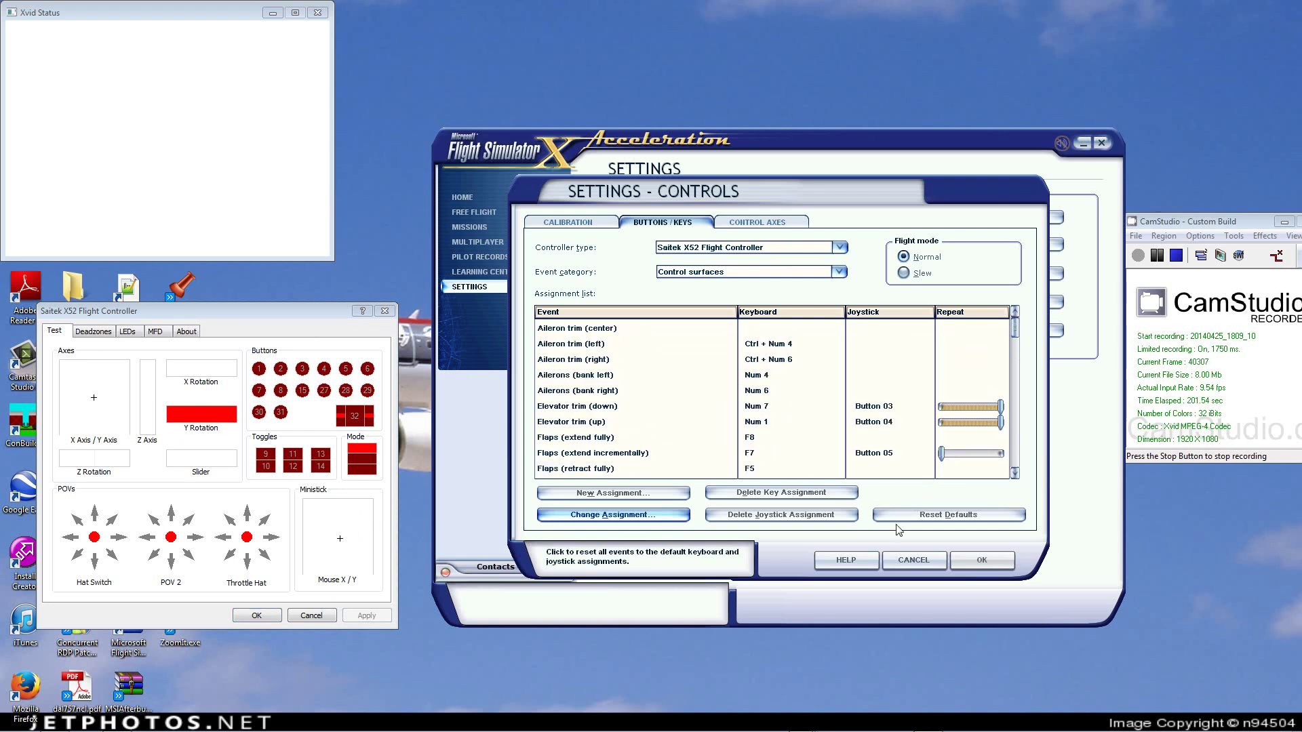
pyautogui.click(1182, 223)
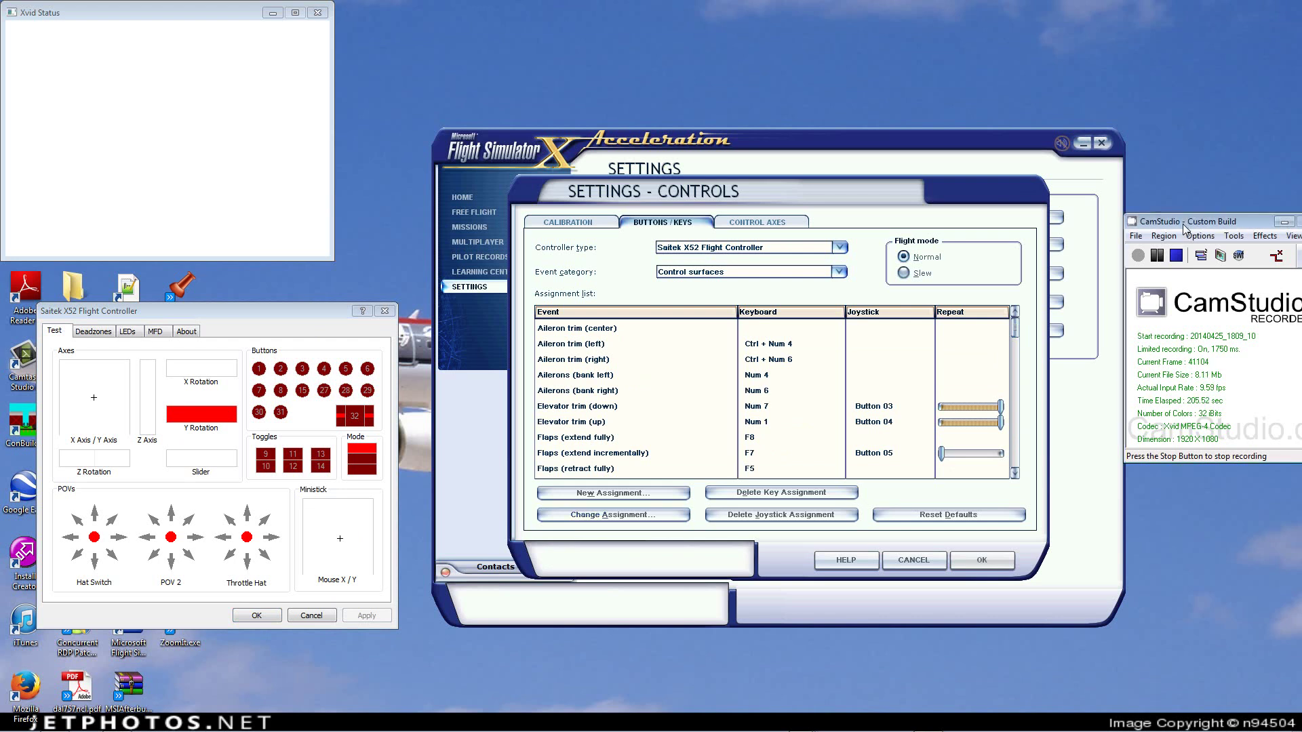